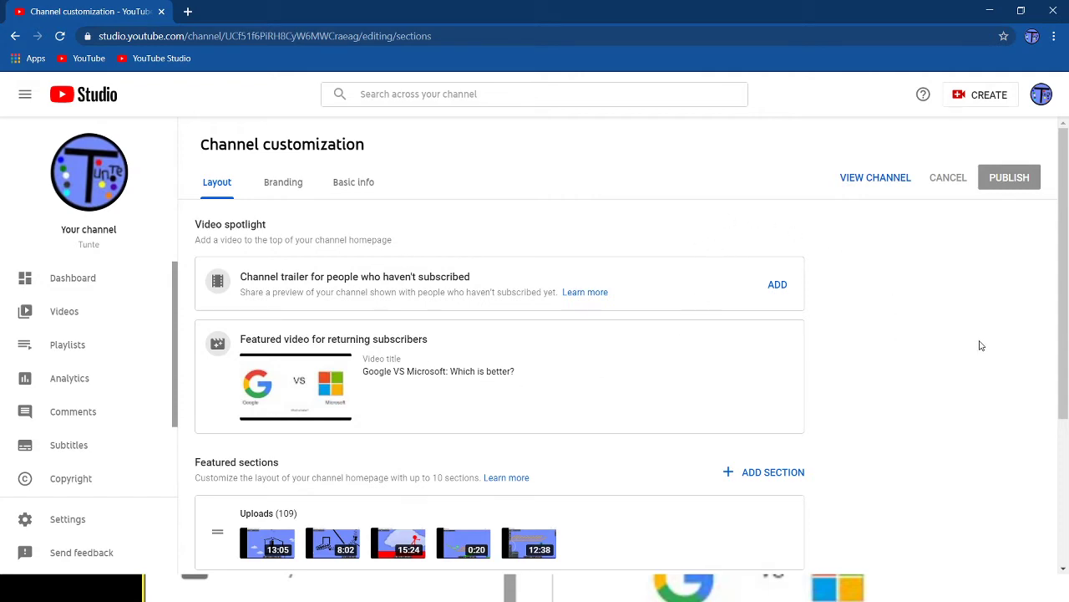
- Review the channel's Layout customization, covering the video spotlight and the featured sections for uploads, created playlists and popular uploads
scroll(923, 320, "down", 3)
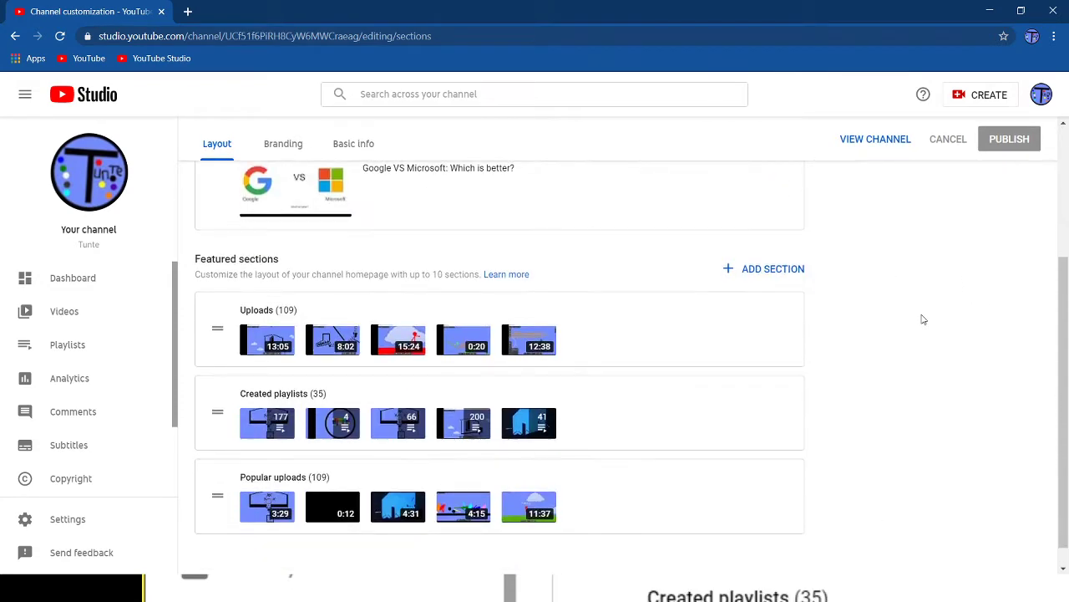
scroll(923, 320, "down", 1)
scroll(923, 320, "up", 1)
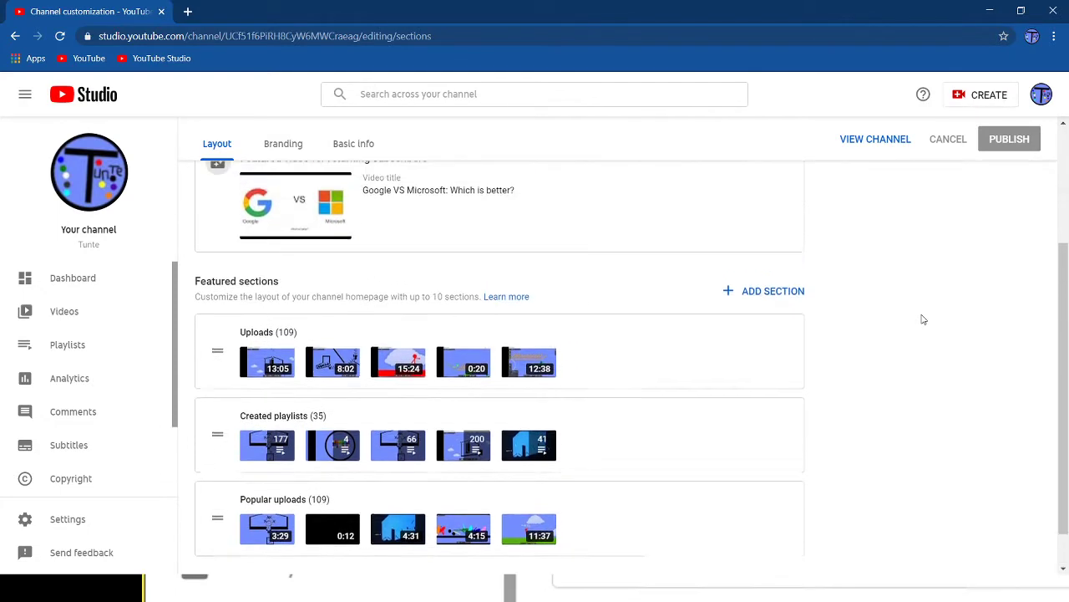
scroll(923, 320, "down", 1)
scroll(923, 320, "down", 1)
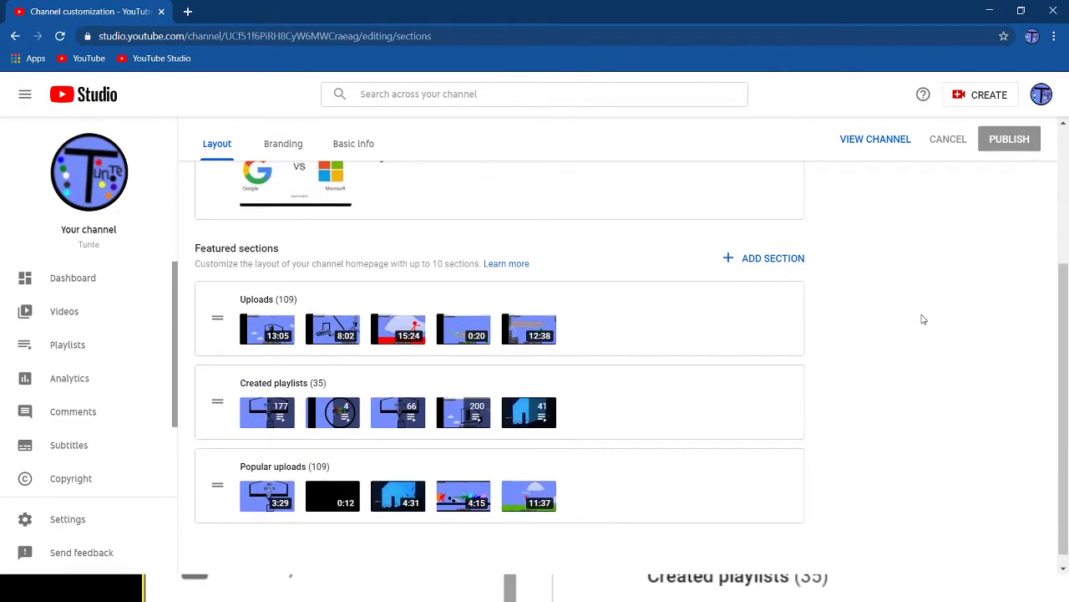
mouse_move(782, 320)
scroll(576, 267, "up", 1)
scroll(575, 267, "up", 3)
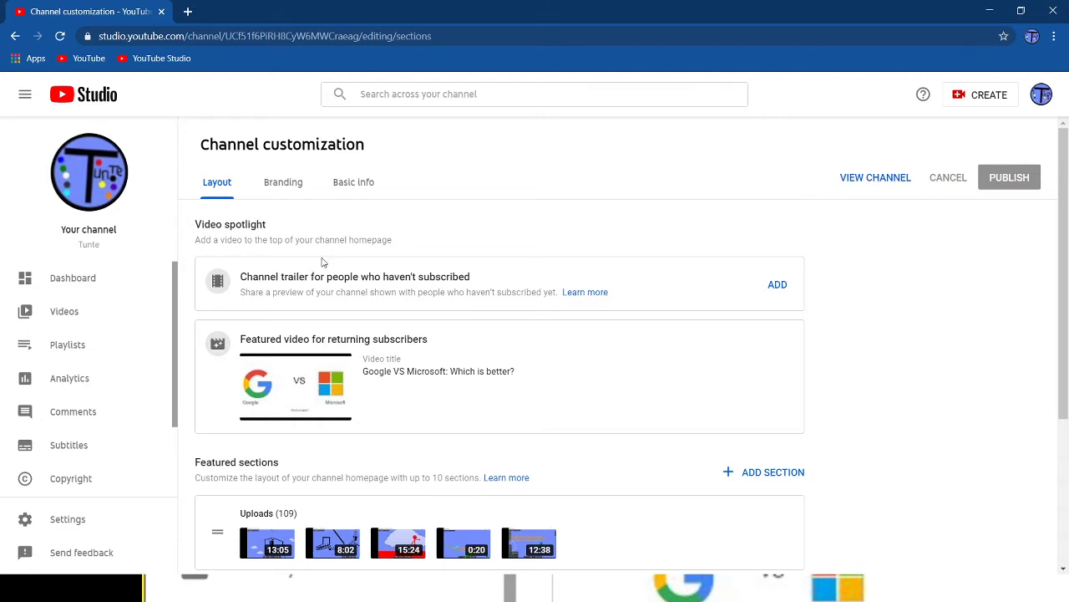
- Look through the channel's Basic info settings, from name and description to URL, links, links on banner and contact info
left_click(285, 193)
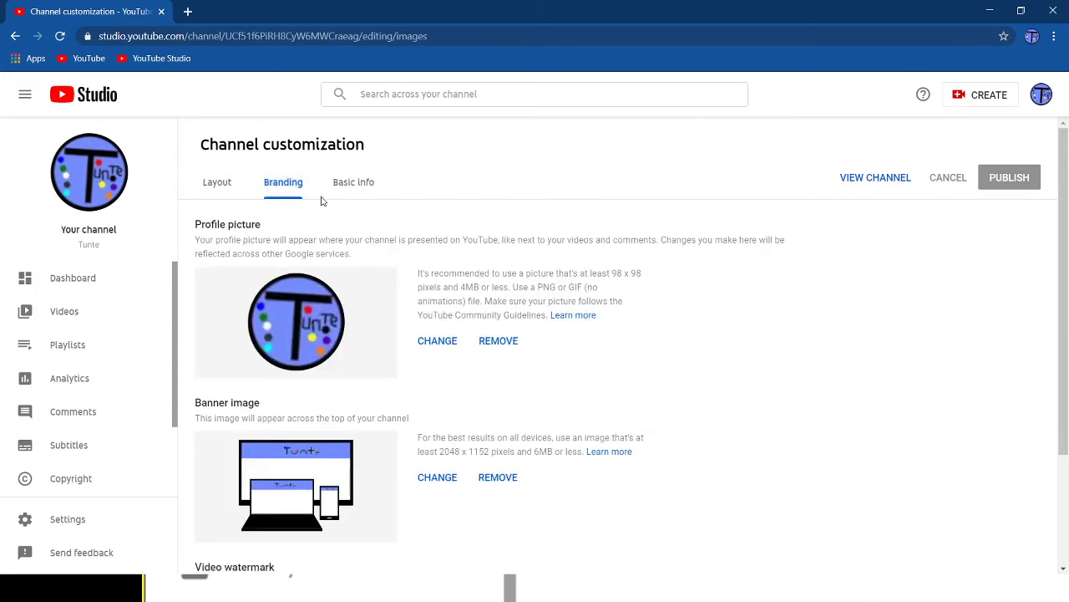
left_click(341, 194)
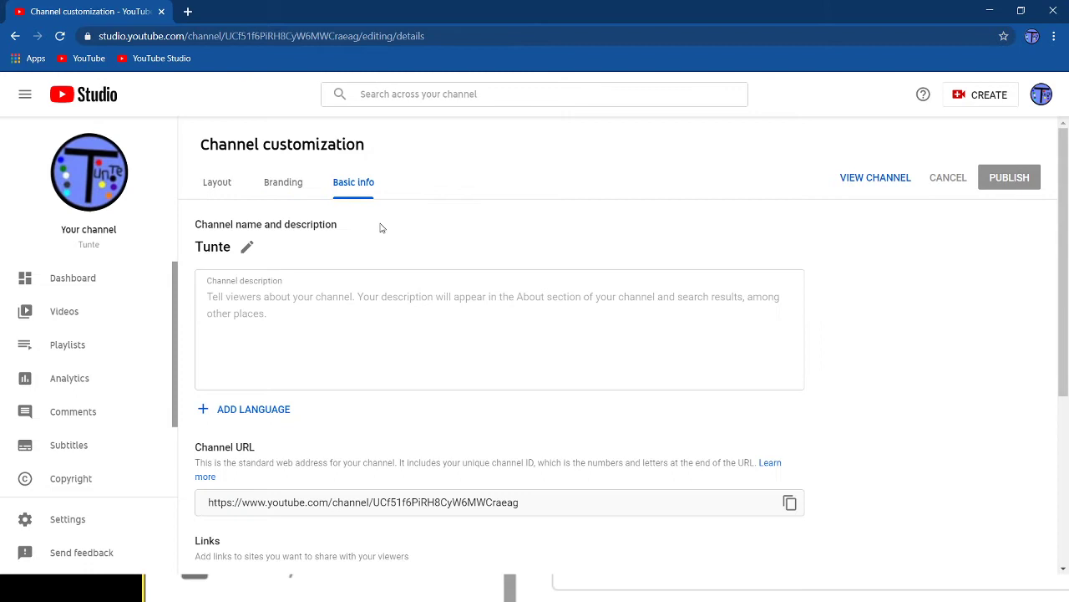
scroll(529, 287, "down", 1)
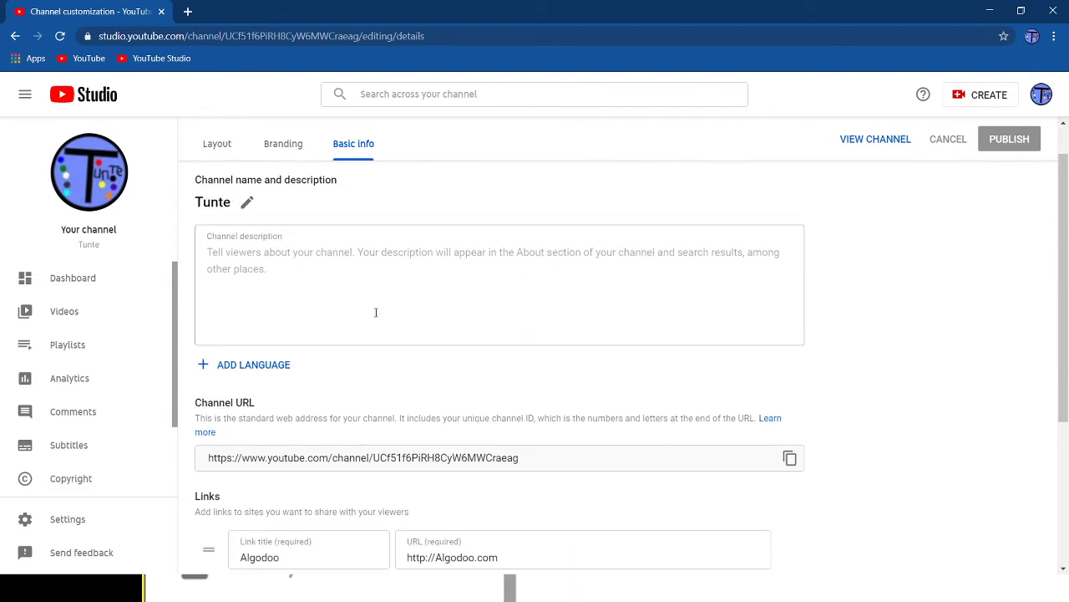
scroll(375, 310, "down", 1)
scroll(375, 312, "down", 2)
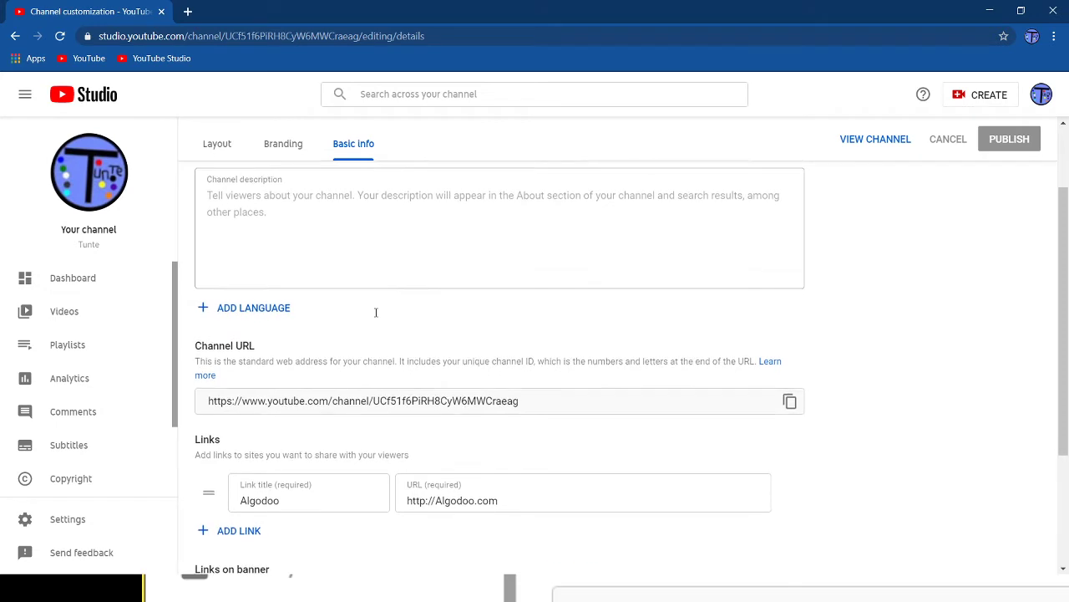
scroll(375, 312, "down", 3)
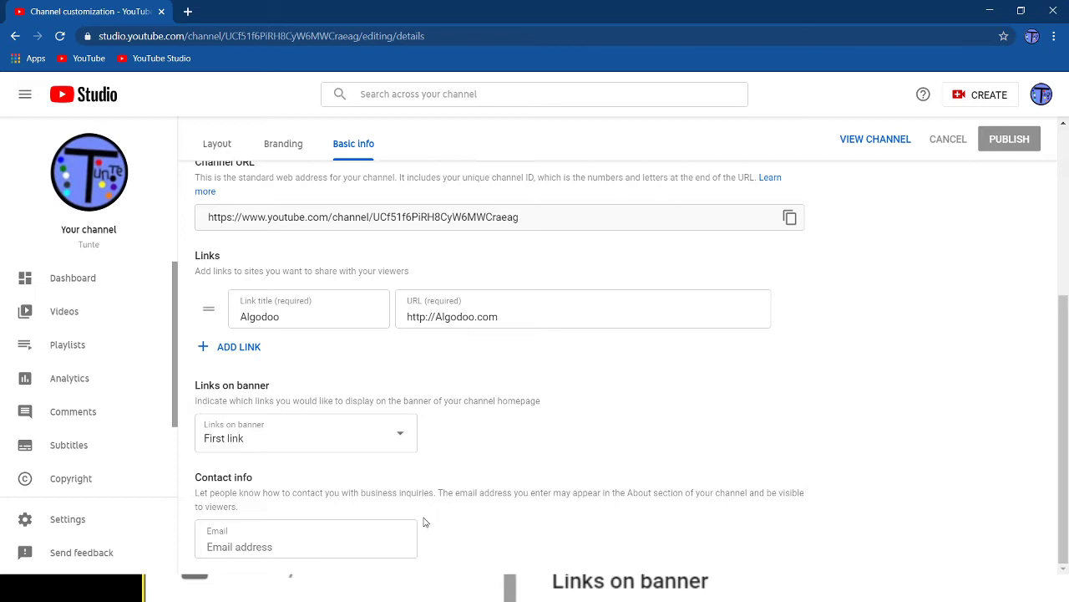
scroll(415, 420, "up", 1)
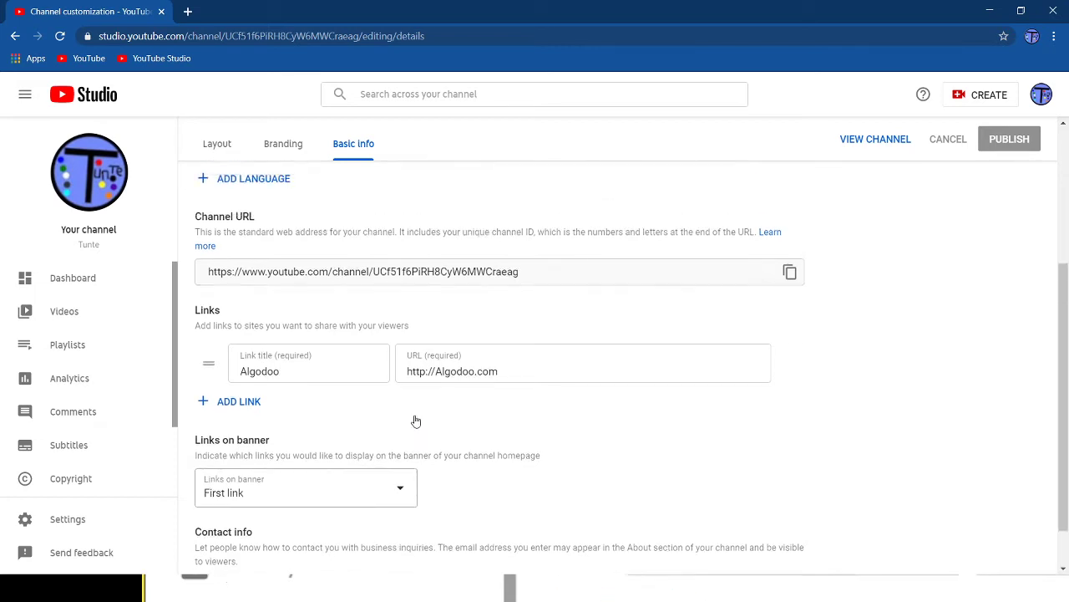
- Examine the channel's Branding settings for profile picture, banner image and video watermark, highlighting the watermark heading and its description
left_click(296, 150)
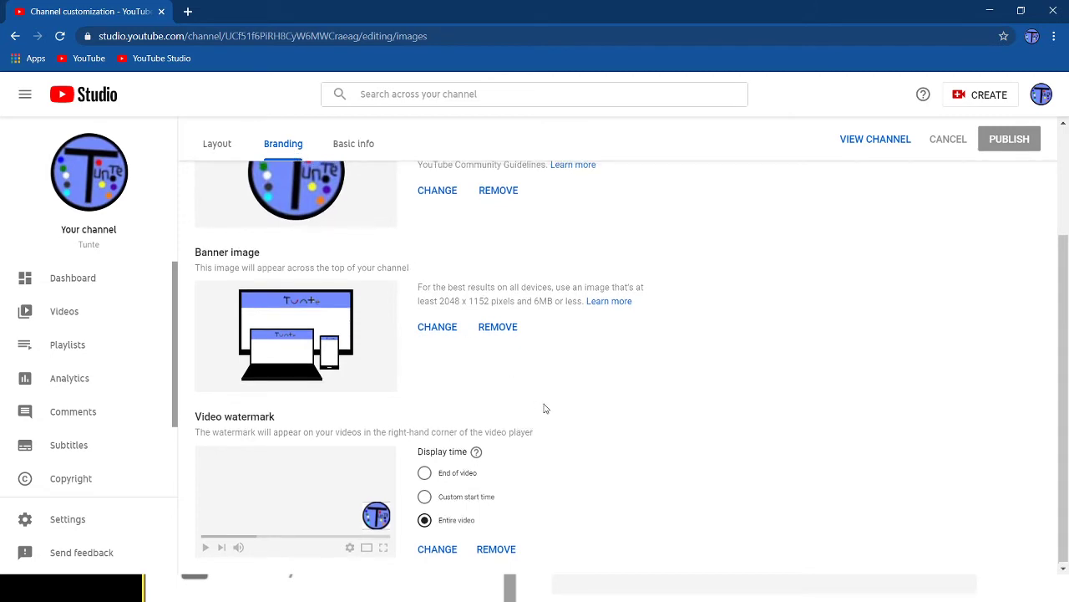
scroll(544, 408, "up", 1)
scroll(544, 408, "up", 3)
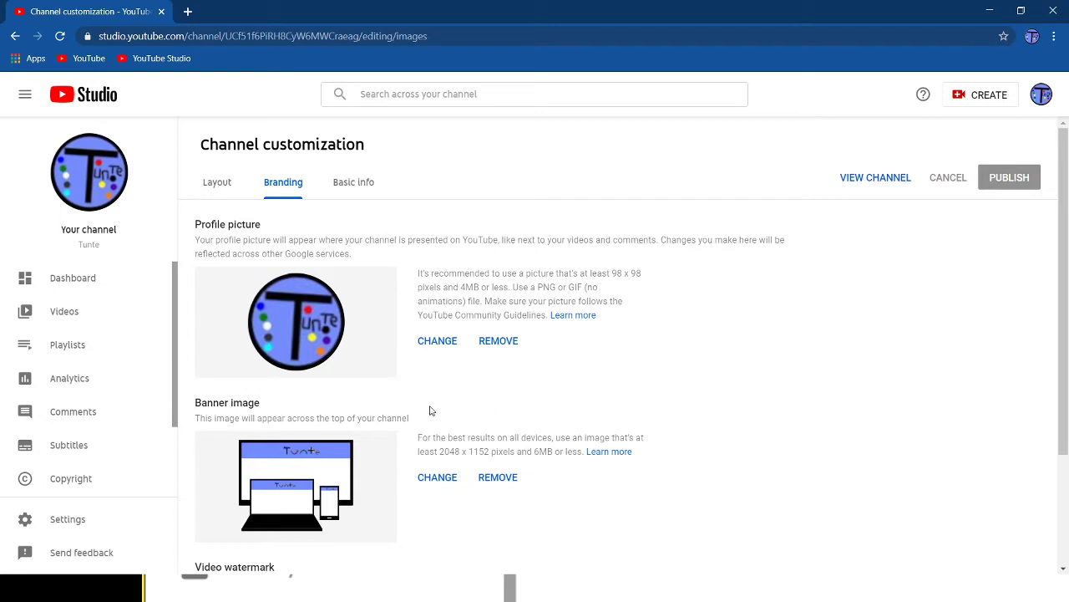
scroll(257, 396, "down", 1)
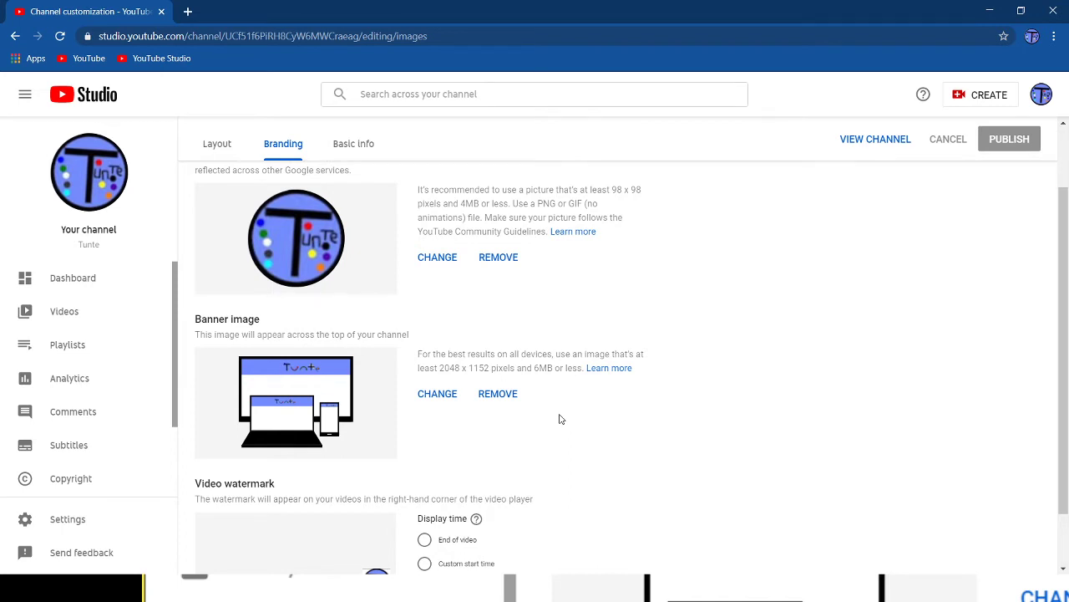
scroll(560, 419, "down", 1)
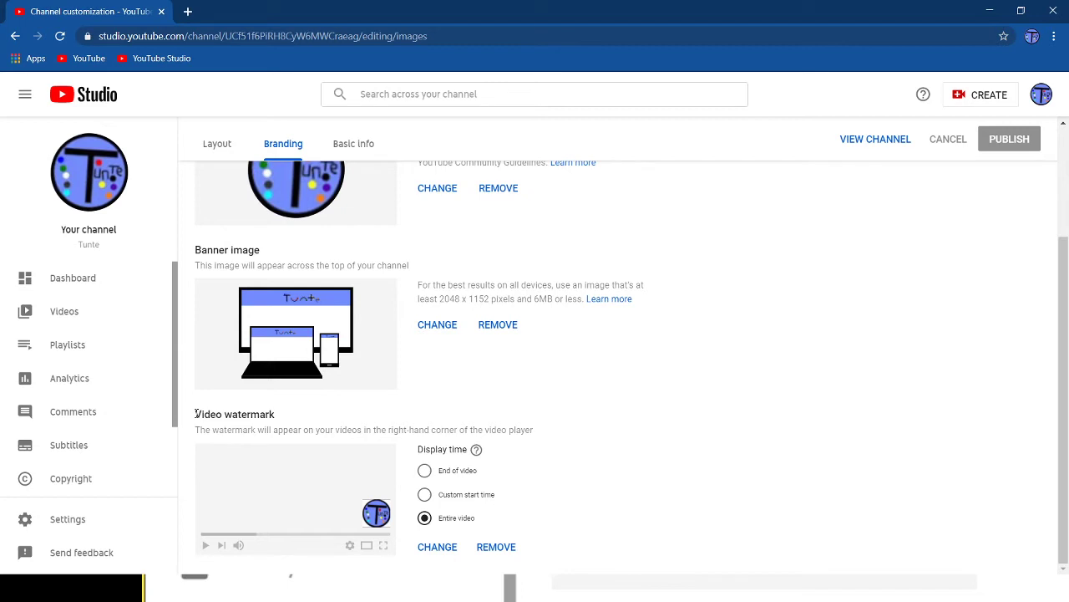
left_click_drag(195, 414, 509, 444)
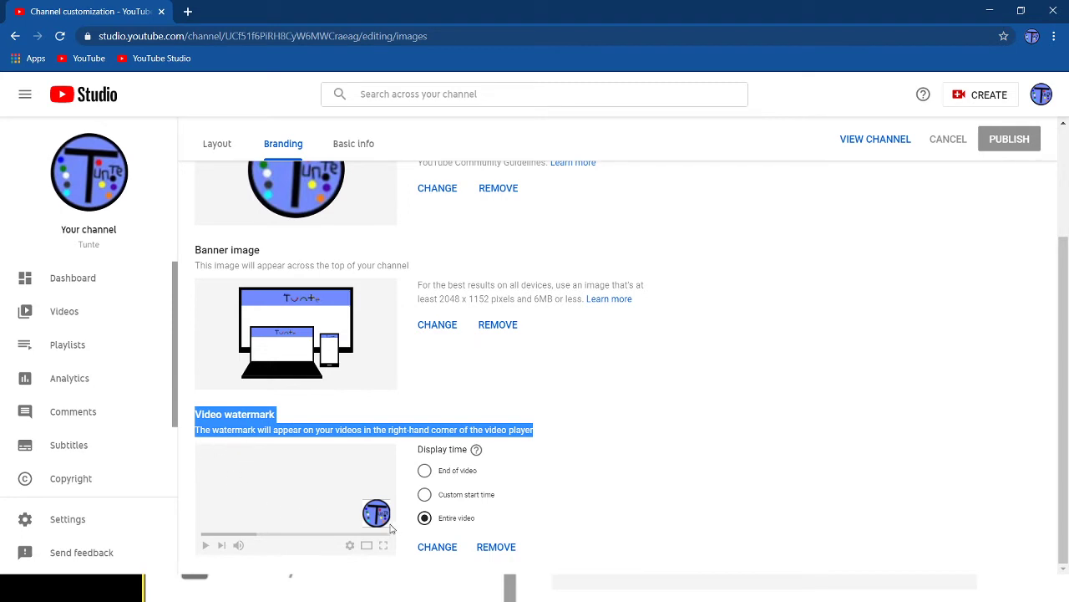
left_click(544, 473)
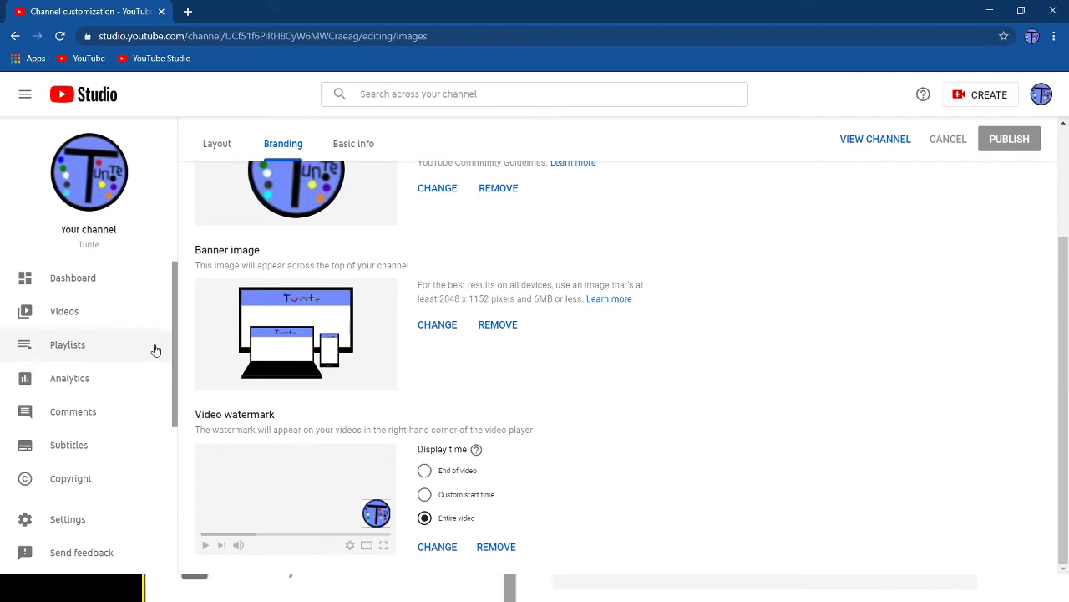
- Open the channel's video list and look through the uploads with their visibility, restrictions, dates, views, comments and likes
left_click(104, 320)
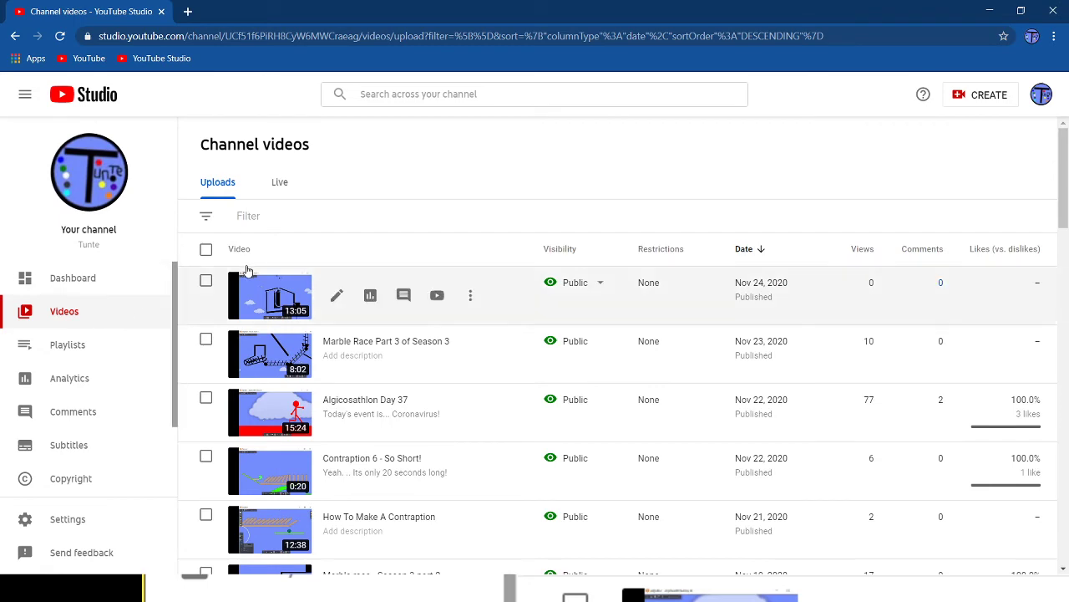
mouse_move(561, 249)
scroll(568, 249, "down", 1)
scroll(568, 249, "down", 3)
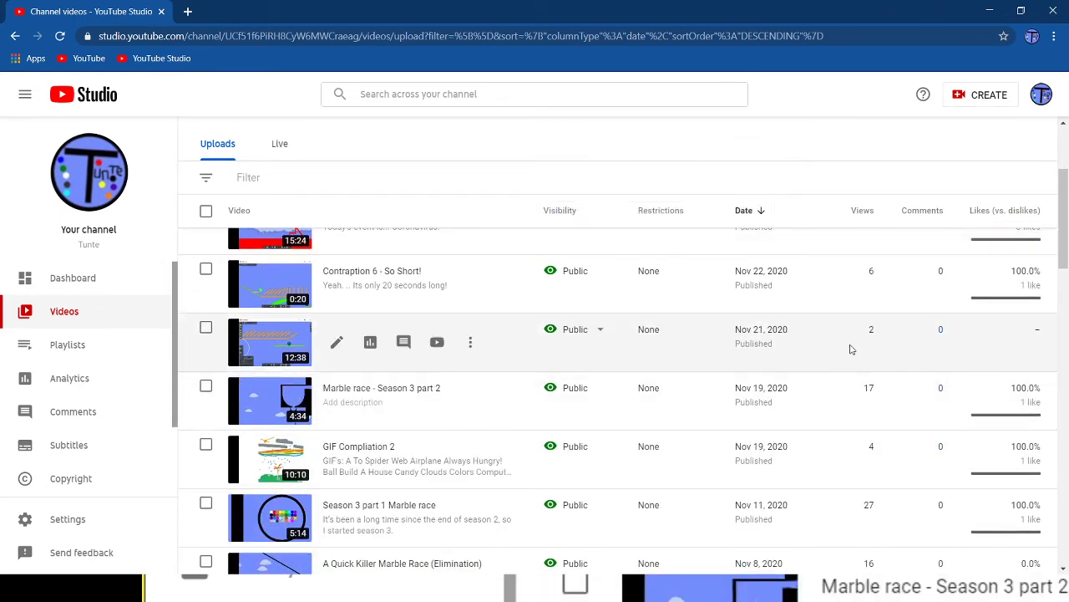
scroll(851, 349, "down", 3)
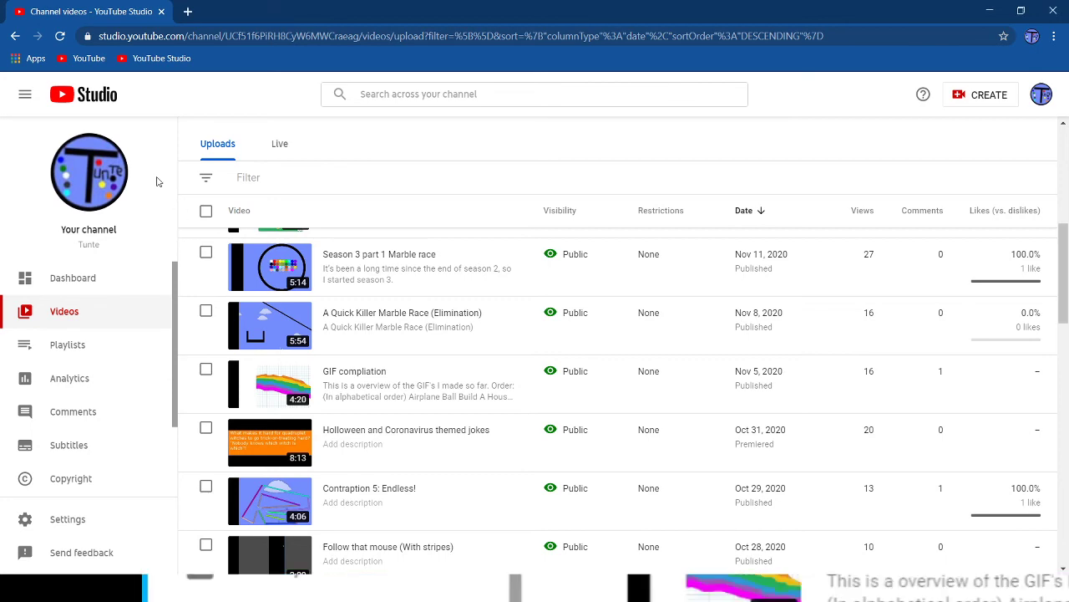
scroll(451, 449, "down", 2)
scroll(451, 450, "down", 4)
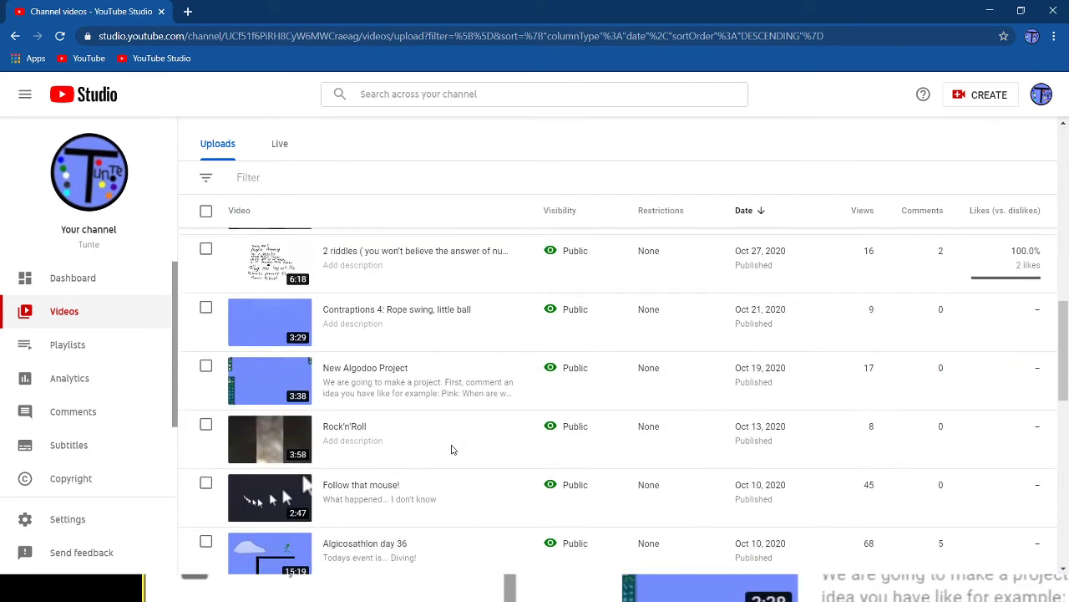
scroll(451, 450, "down", 5)
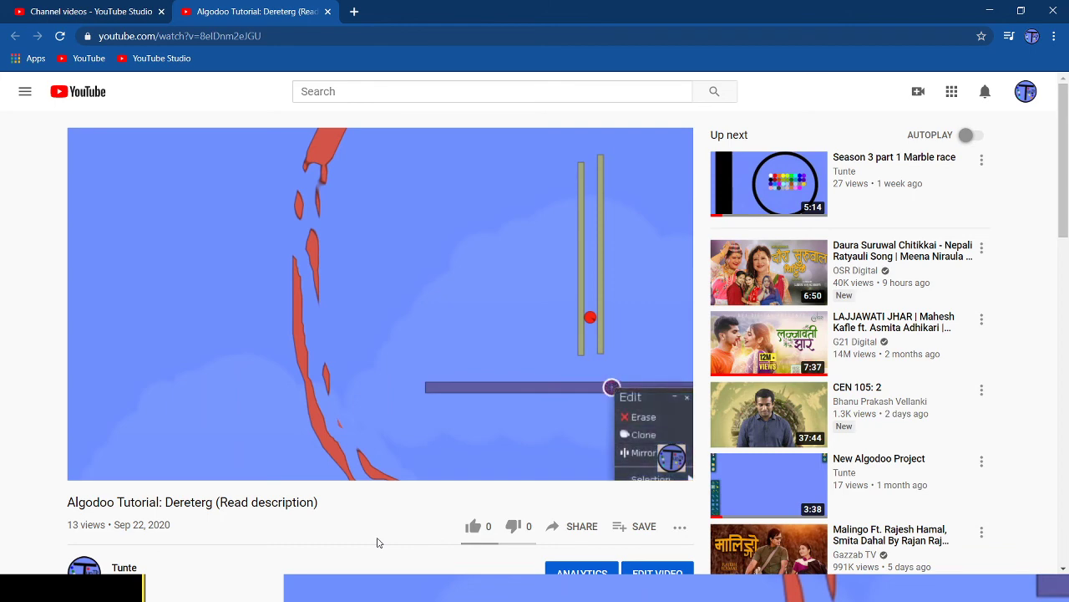
- Look over the description and comments area of the "Algodoo Tutorial: Dereterg (Read description)" watch page, and close that page
scroll(385, 494, "down", 2)
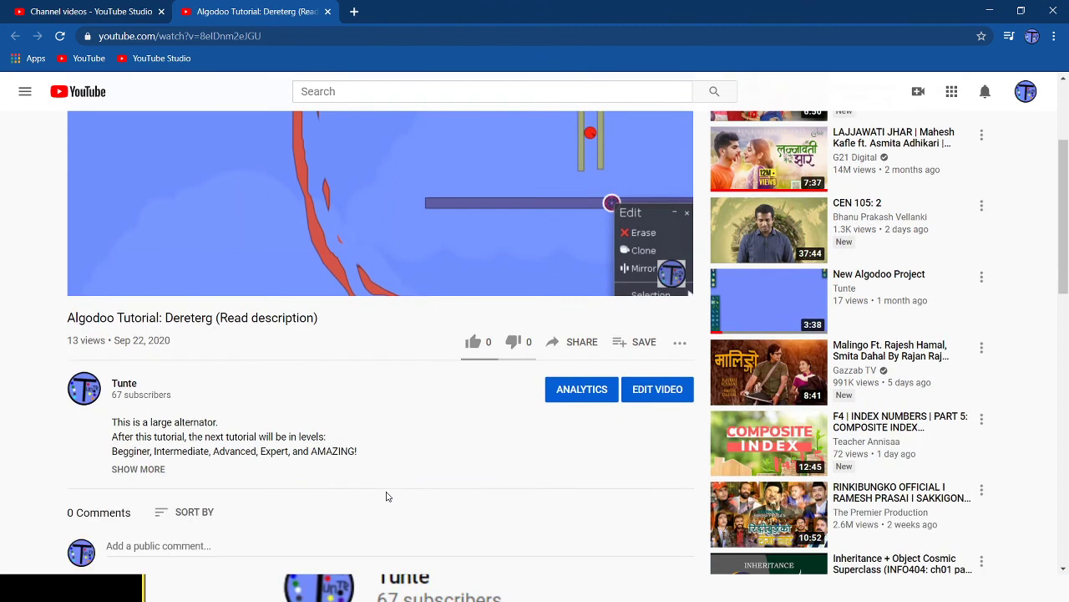
scroll(334, 472, "down", 5)
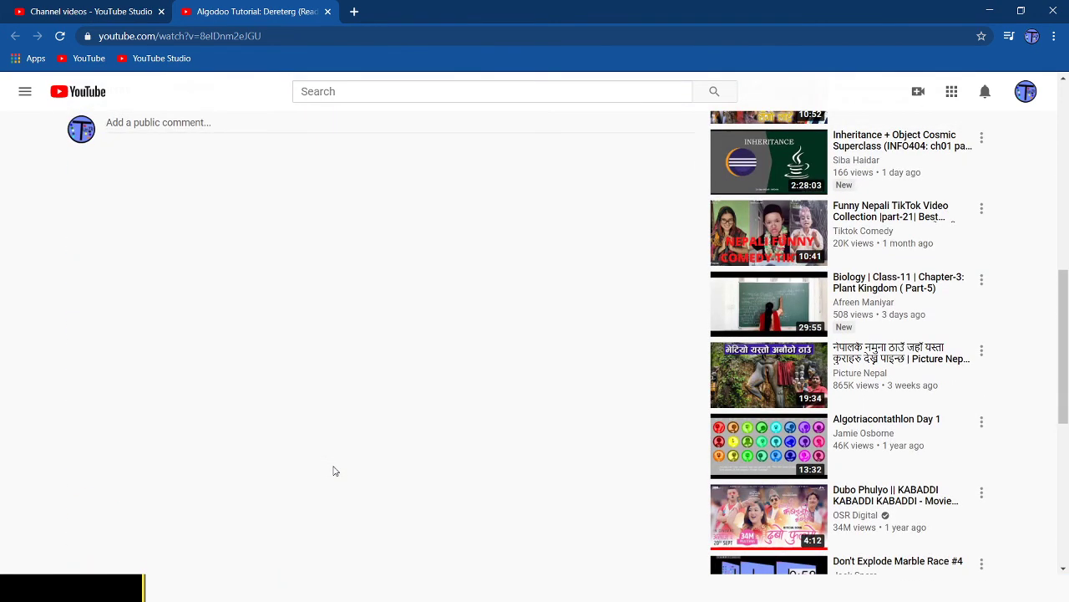
scroll(334, 471, "up", 5)
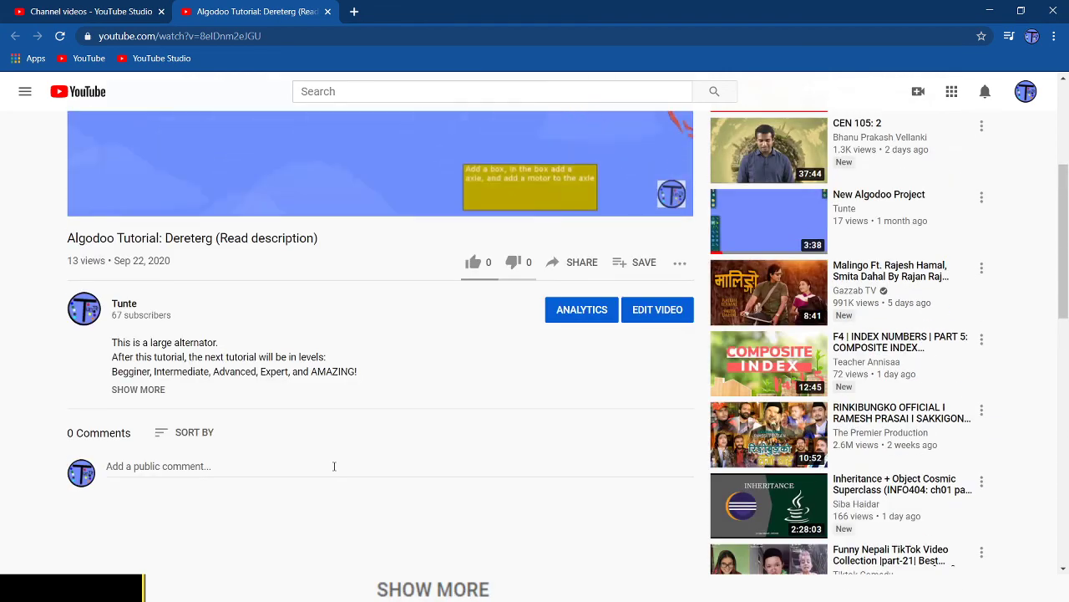
scroll(334, 467, "up", 1)
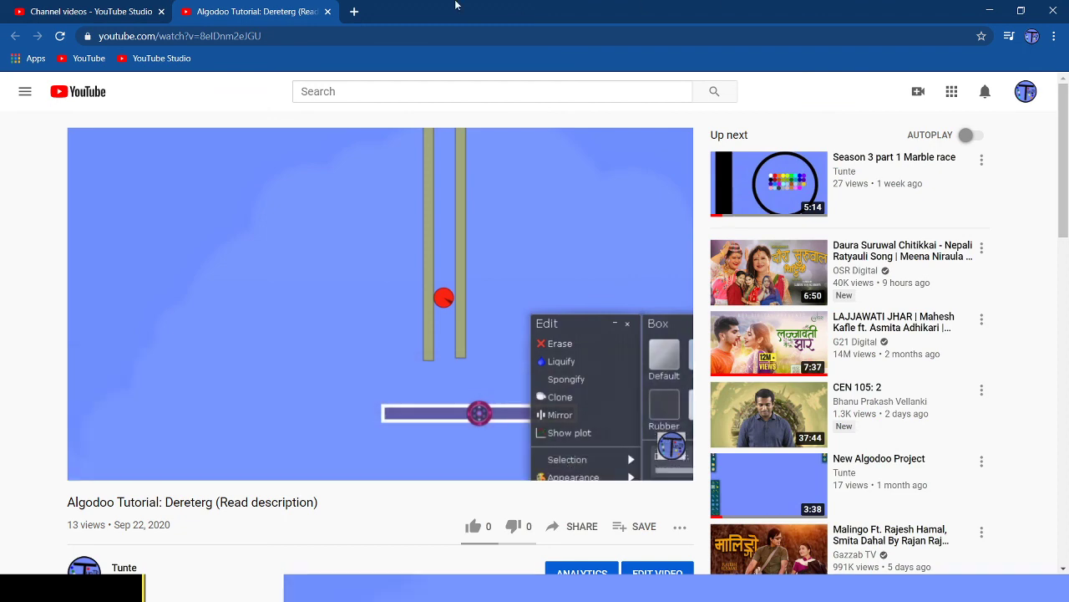
left_click(327, 11)
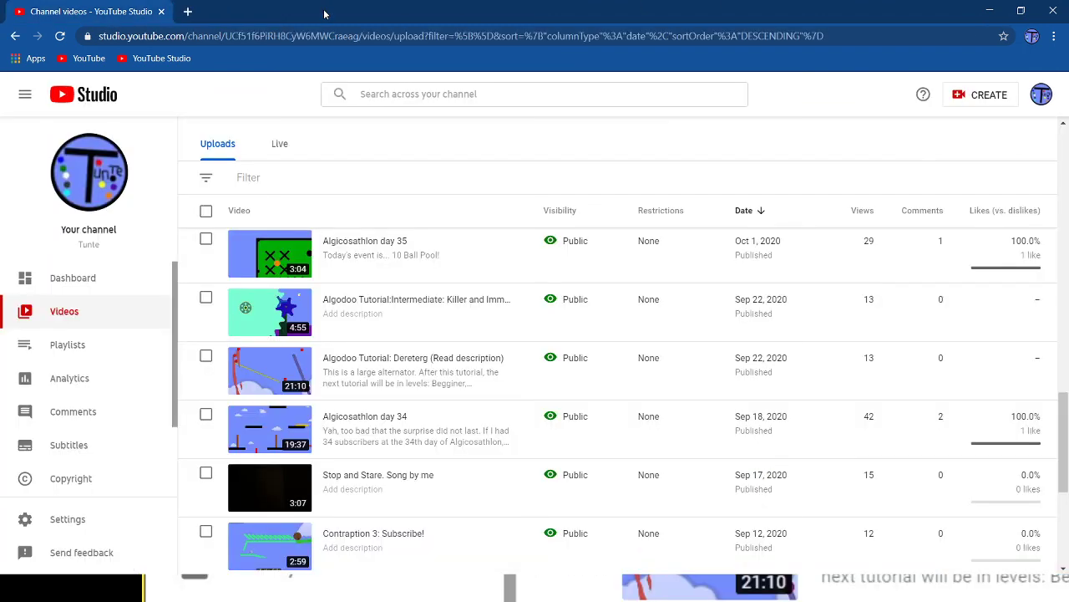
- Check the remaining older uploads at the end of the channel's video list and return toward the newer ones
scroll(648, 401, "down", 4)
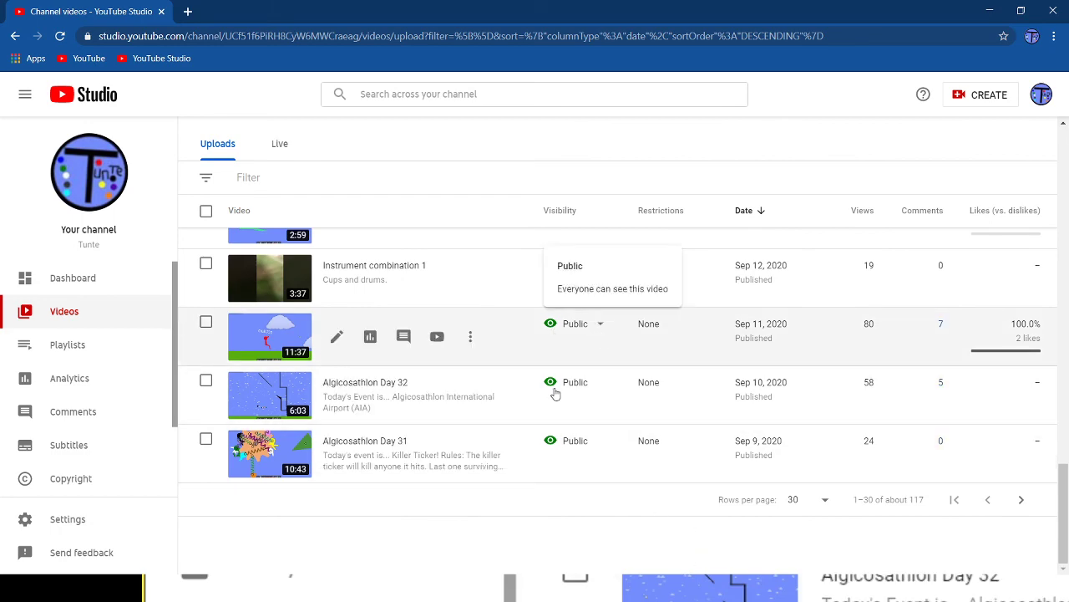
scroll(554, 393, "up", 10)
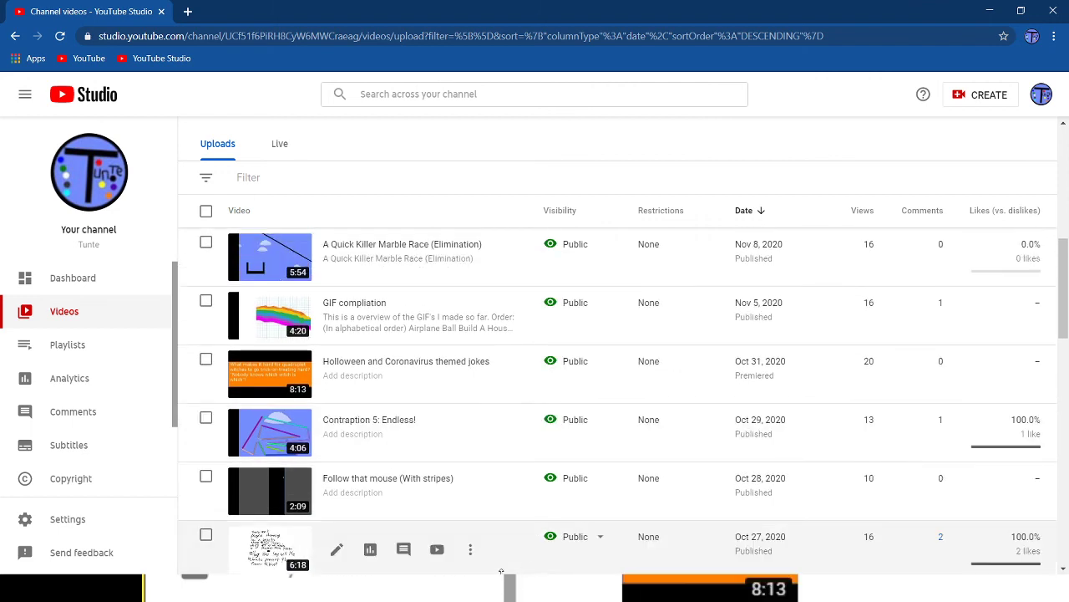